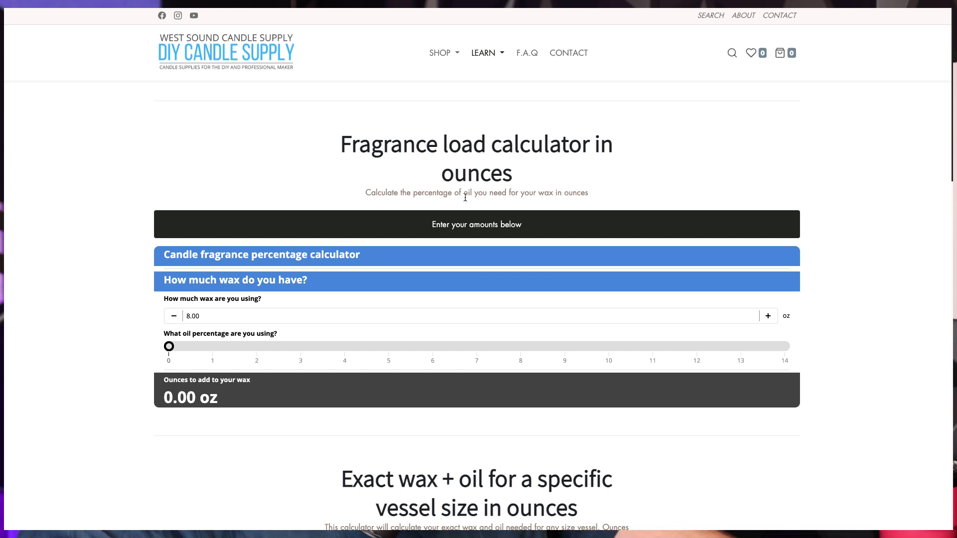
Step: Set the wax amount in the fragrance load calculator to 16 oz
{"action": "scroll", "coordinate": [469, 197], "scroll_direction": "down", "scroll_amount": 1}
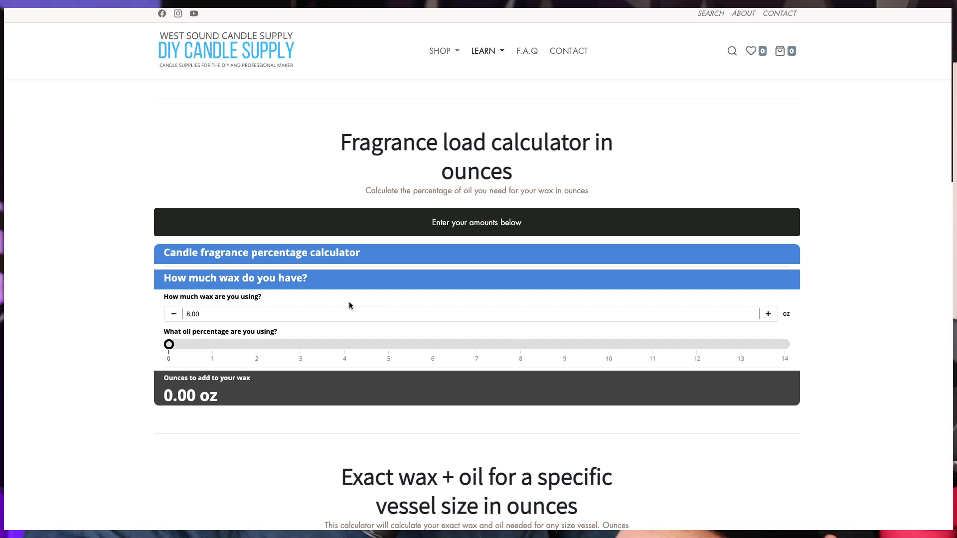
{"action": "scroll", "coordinate": [349, 294], "scroll_direction": "down", "scroll_amount": 2}
{"action": "left_click", "coordinate": [211, 311]}
{"action": "key", "text": "BackSpace"}
{"action": "key", "text": "BackSpace"}
{"action": "key", "text": "BackSpace"}
{"action": "key", "text": "BackSpace"}
{"action": "type", "text": "16"}
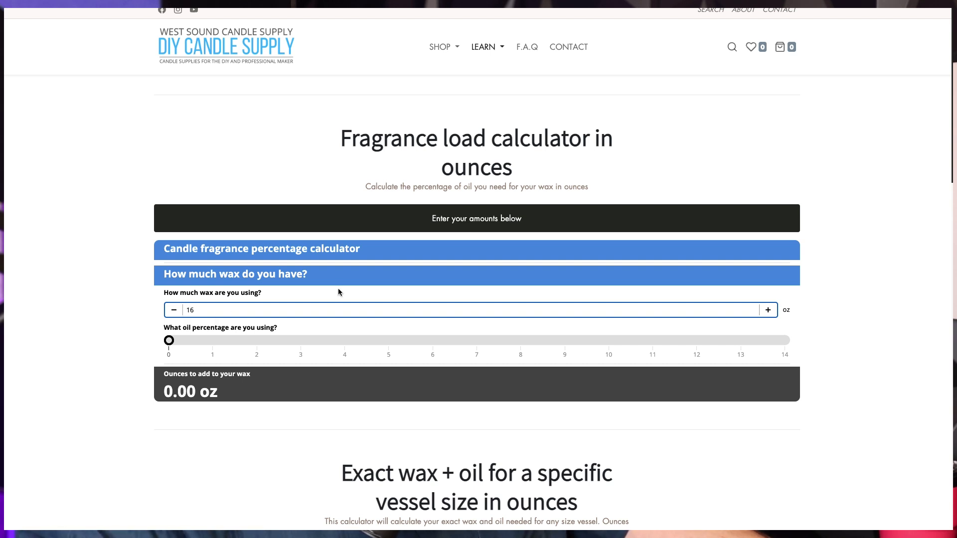
Step: Calculate the fragrance load for the entered wax at oil percentages of 10, 9 and finally 8
{"action": "left_click", "coordinate": [609, 340]}
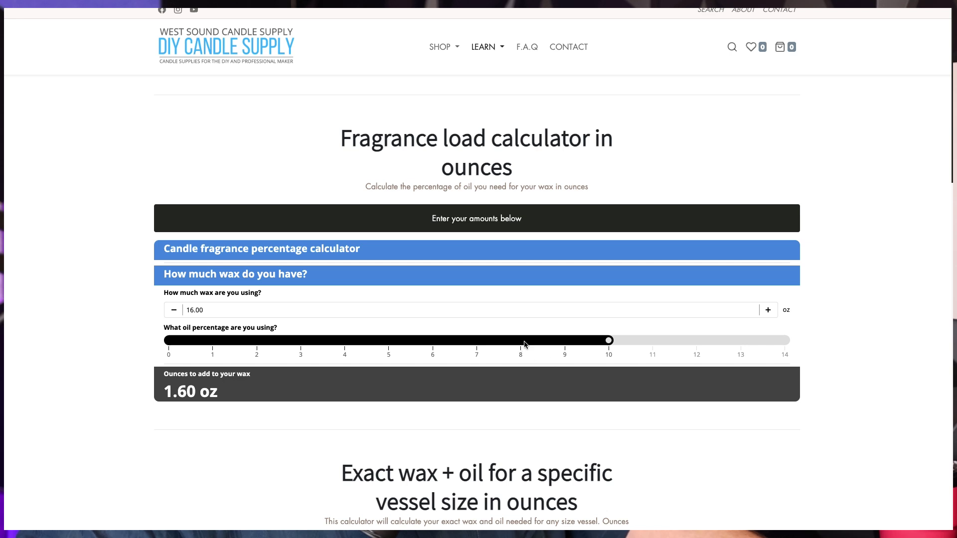
{"action": "left_click", "coordinate": [566, 346]}
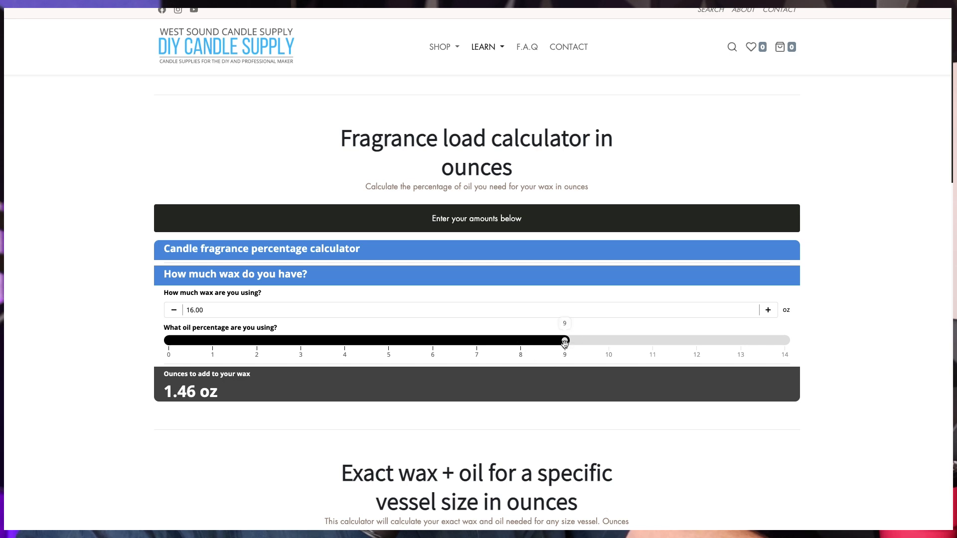
{"action": "left_click", "coordinate": [520, 340]}
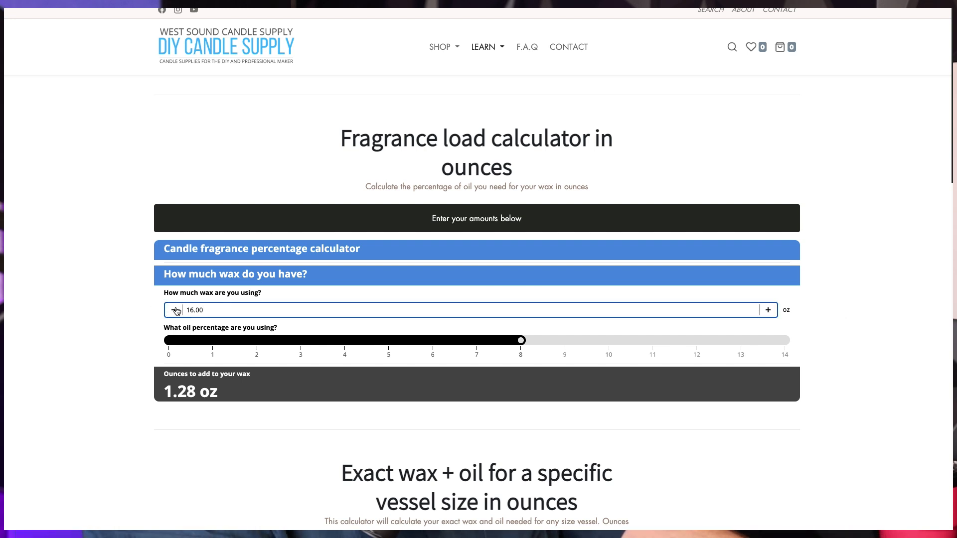
Step: Change the wax amount in the fragrance load calculator to 42 oz
{"action": "scroll", "coordinate": [254, 235], "scroll_direction": "down", "scroll_amount": 2}
{"action": "left_click", "coordinate": [222, 248]}
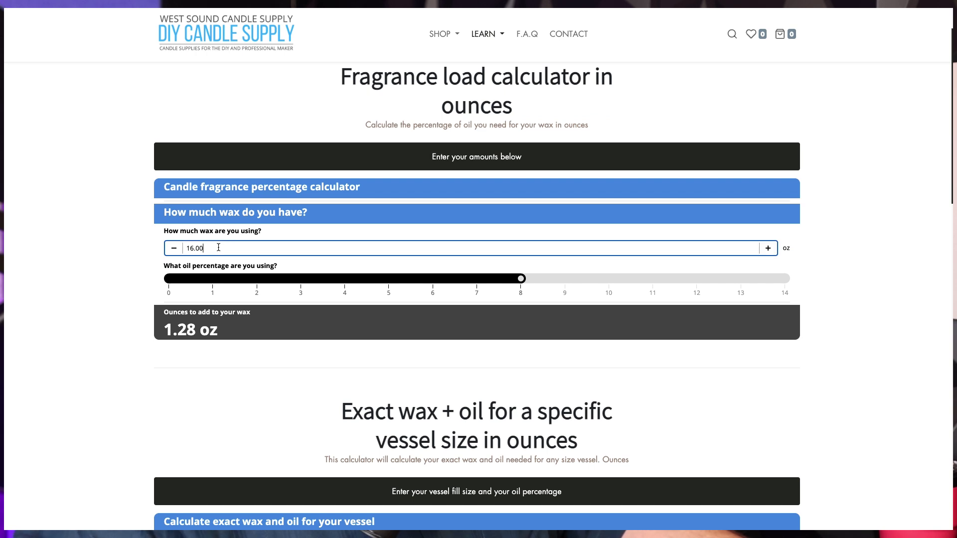
{"action": "key", "text": "BackSpace"}
{"action": "key", "text": "BackSpace"}
{"action": "key", "text": "BackSpace"}
{"action": "key", "text": "BackSpace"}
{"action": "key", "text": "BackSpace"}
{"action": "type", "text": "42"}
{"action": "key", "text": "Tab"}
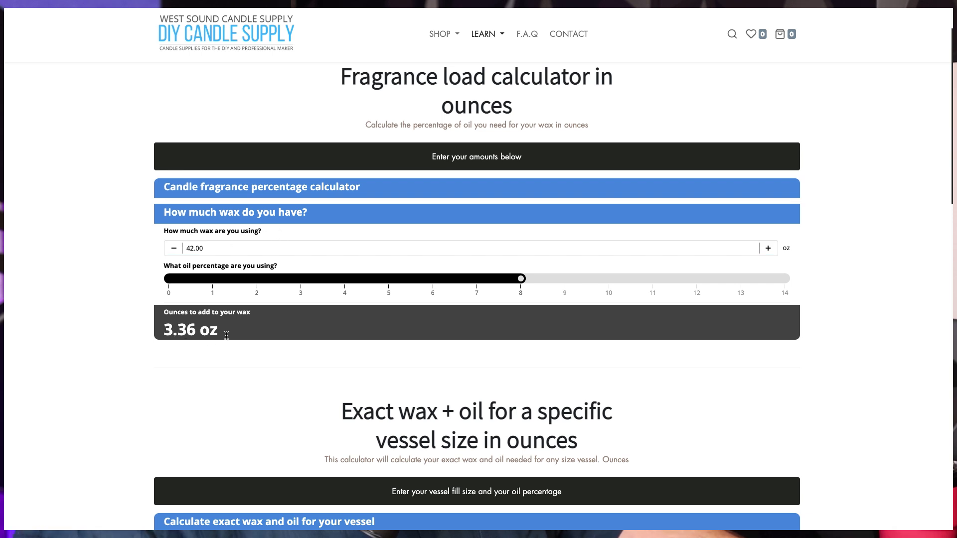
Step: Calculate the exact wax and oil for a specific vessel with a 15 oz fill amount and 10% oil
{"action": "scroll", "coordinate": [218, 321], "scroll_direction": "down", "scroll_amount": 6}
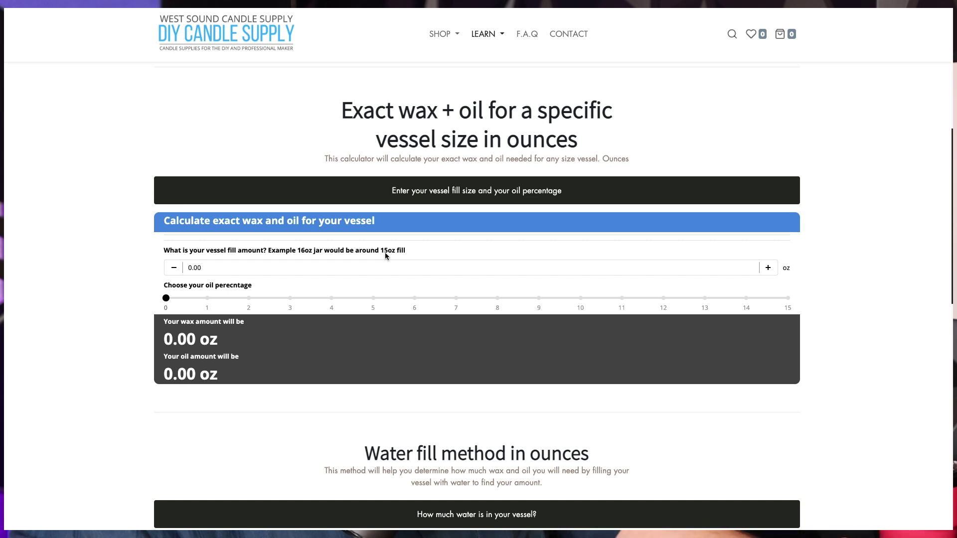
{"action": "left_click", "coordinate": [220, 269]}
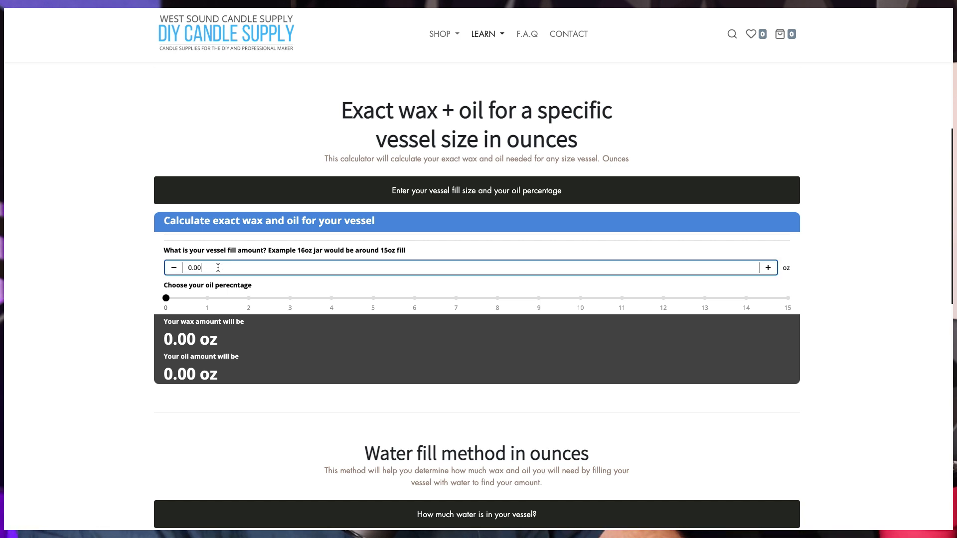
{"action": "key", "text": "BackSpace"}
{"action": "key", "text": "BackSpace"}
{"action": "key", "text": "BackSpace"}
{"action": "key", "text": "BackSpace"}
{"action": "type", "text": "15"}
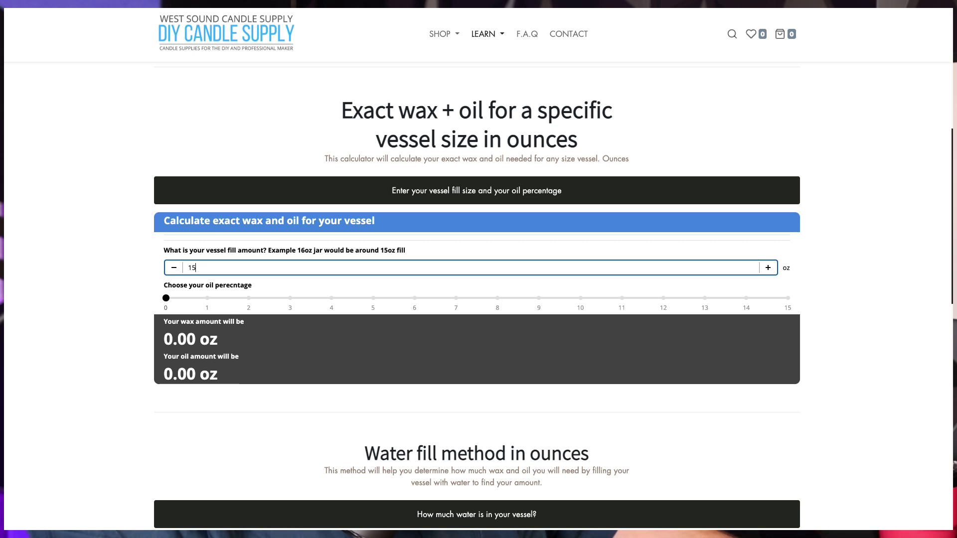
{"action": "key", "text": "Tab"}
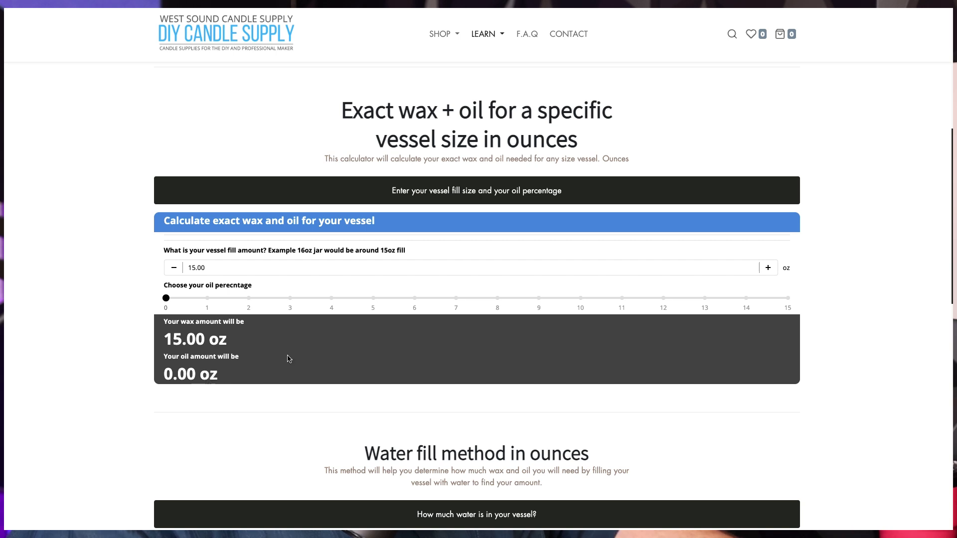
{"action": "left_click", "coordinate": [581, 304]}
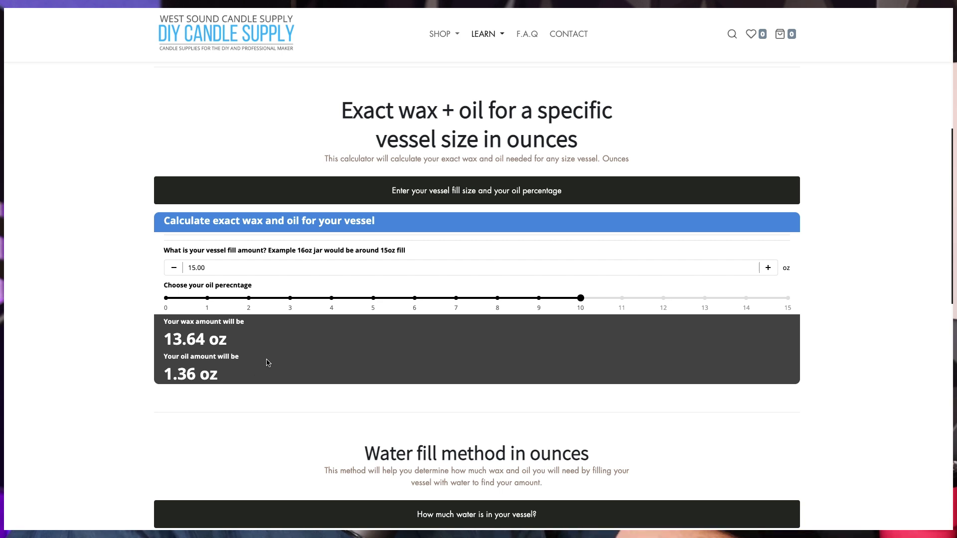
Step: Change the vessel fill amount to 24 oz in the exact wax and oil calculator
{"action": "left_click", "coordinate": [221, 266]}
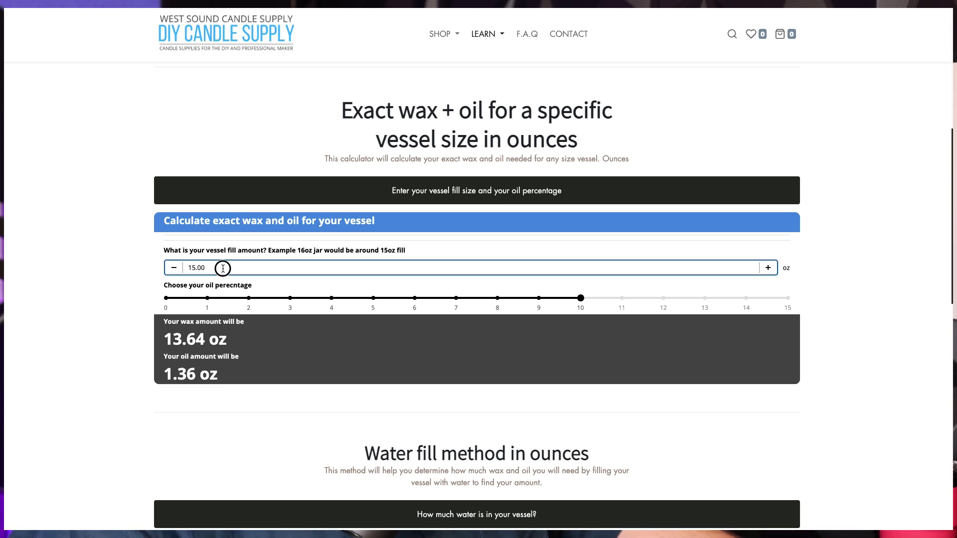
{"action": "key", "text": "BackSpace"}
{"action": "key", "text": "BackSpace"}
{"action": "key", "text": "BackSpace"}
{"action": "key", "text": "BackSpace"}
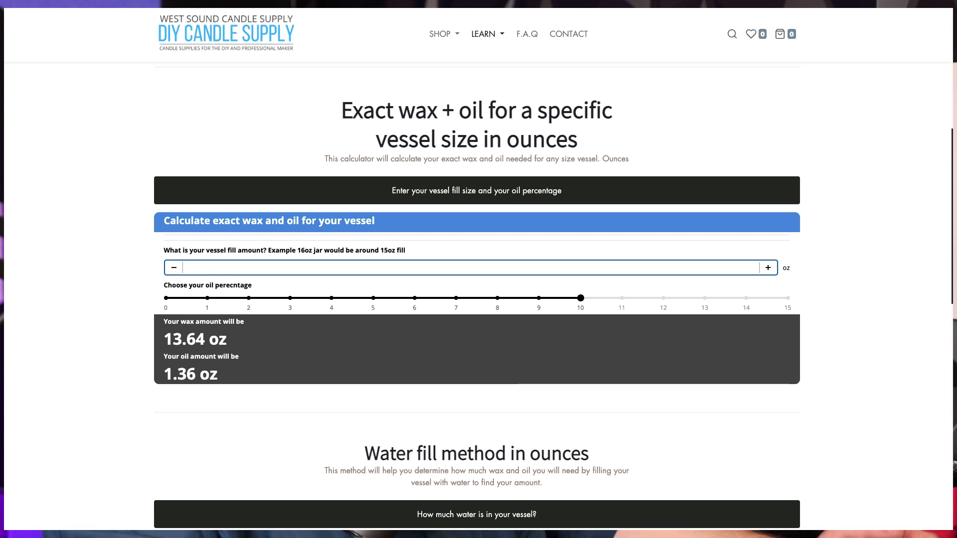
{"action": "type", "text": "24"}
{"action": "left_click", "coordinate": [213, 364]}
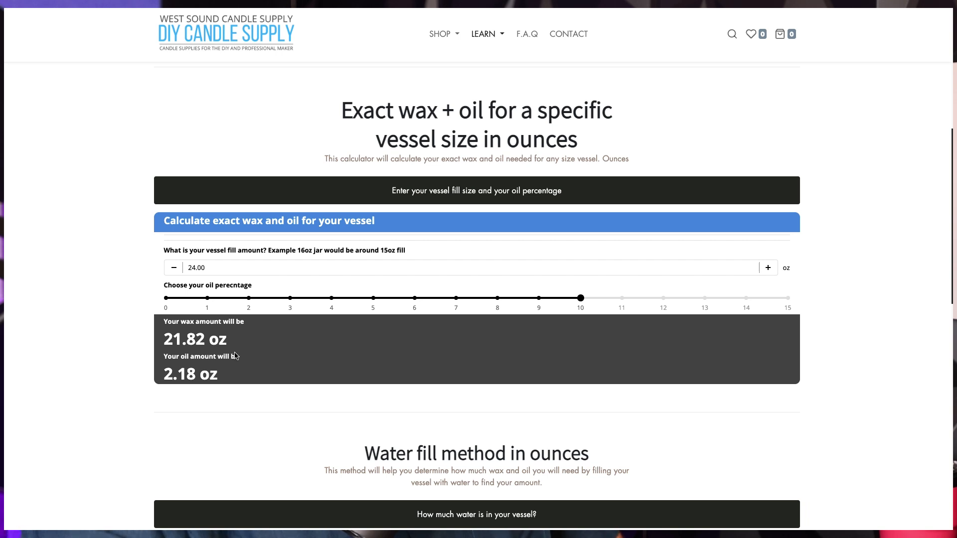
Step: Calculate wax and oil with the water fill method for 15 oz of water and 10% oil
{"action": "scroll", "coordinate": [236, 358], "scroll_direction": "down", "scroll_amount": 5}
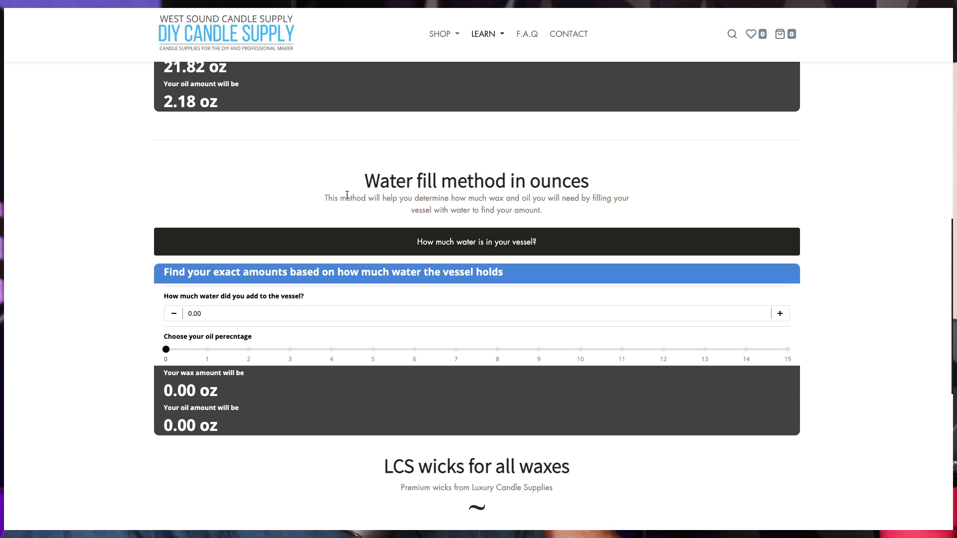
{"action": "left_click", "coordinate": [211, 314]}
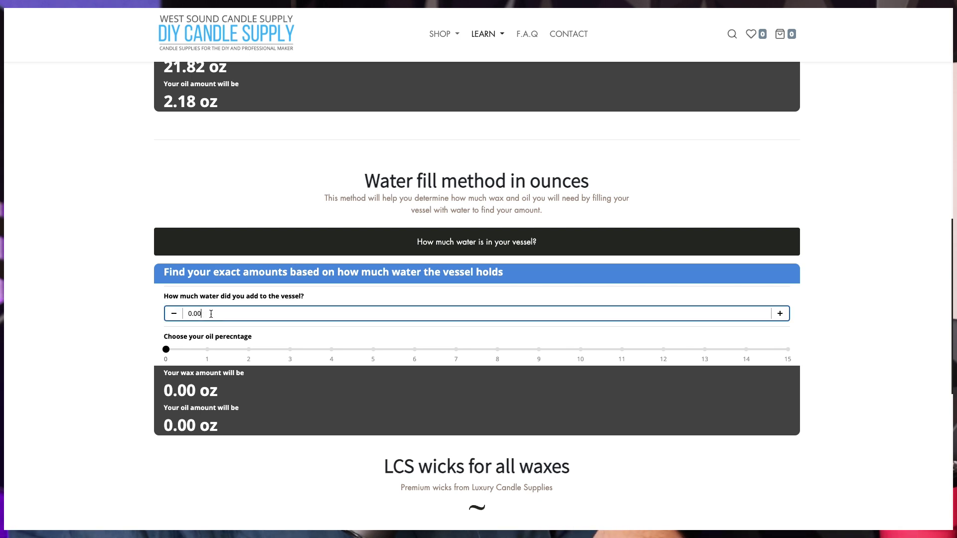
{"action": "key", "text": "BackSpace"}
{"action": "key", "text": "BackSpace"}
{"action": "key", "text": "BackSpace"}
{"action": "key", "text": "BackSpace"}
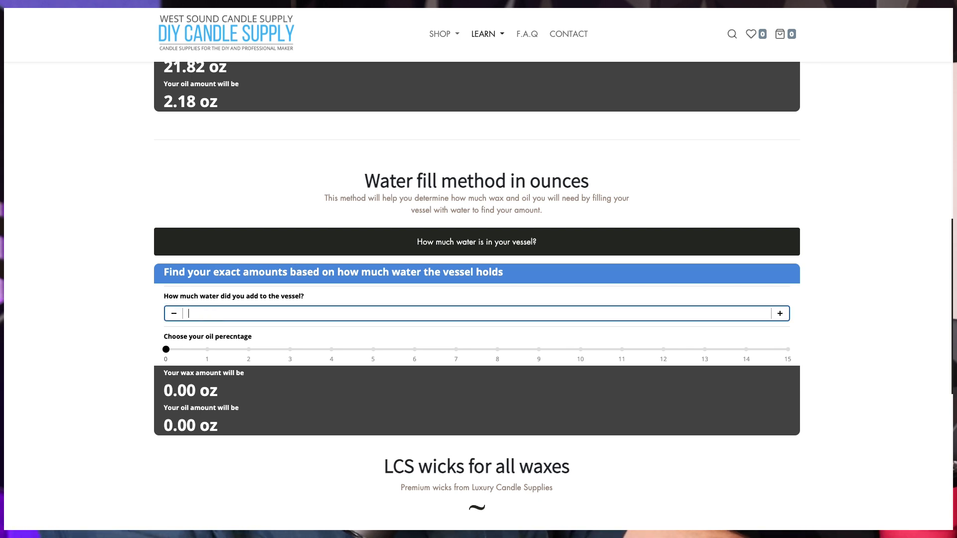
{"action": "type", "text": "15"}
{"action": "key", "text": "Tab"}
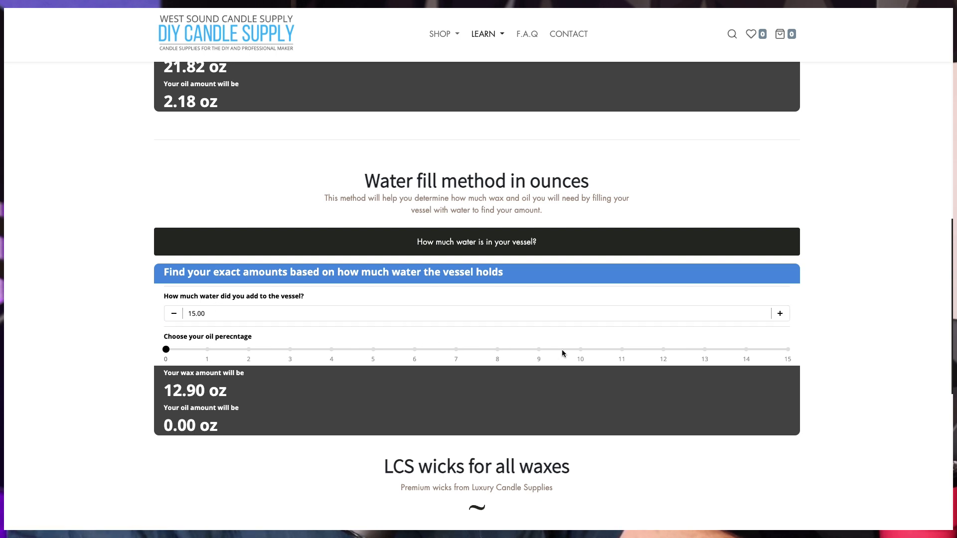
{"action": "left_click", "coordinate": [581, 352]}
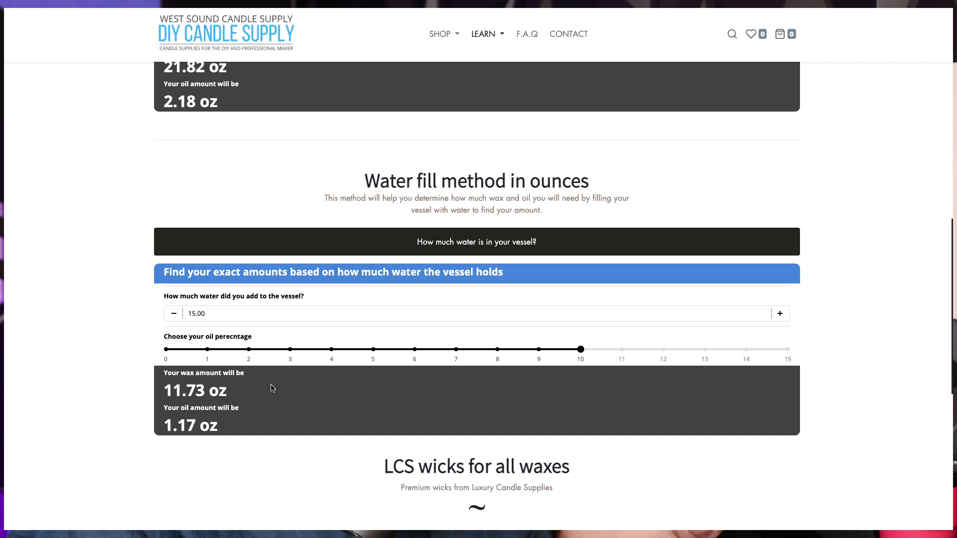
Step: Change the water amount in the water fill calculator to 32 oz and the oil percentage to 9, finally 8
{"action": "scroll", "coordinate": [250, 354], "scroll_direction": "down", "scroll_amount": 1}
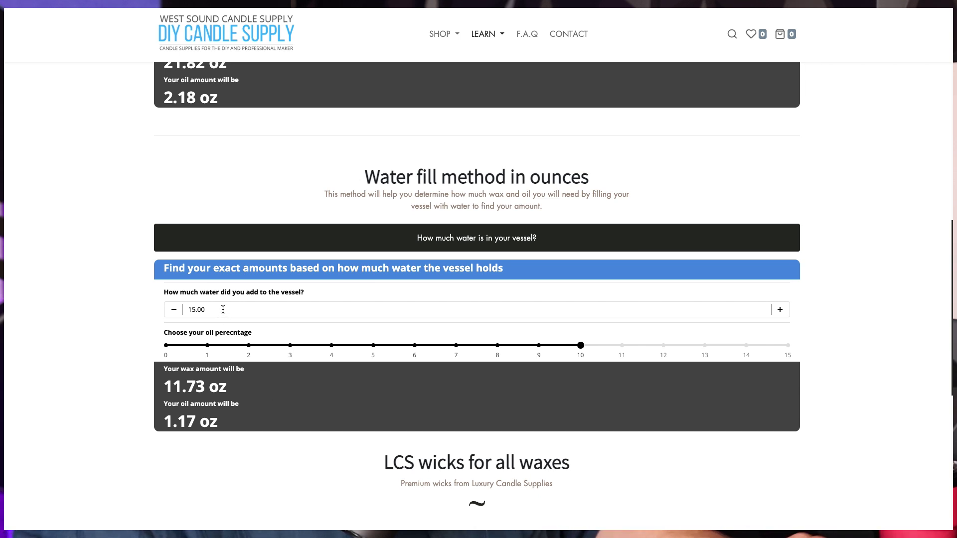
{"action": "left_click", "coordinate": [223, 309]}
{"action": "key", "text": "BackSpace"}
{"action": "key", "text": "BackSpace"}
{"action": "key", "text": "BackSpace"}
{"action": "key", "text": "BackSpace"}
{"action": "key", "text": "BackSpace"}
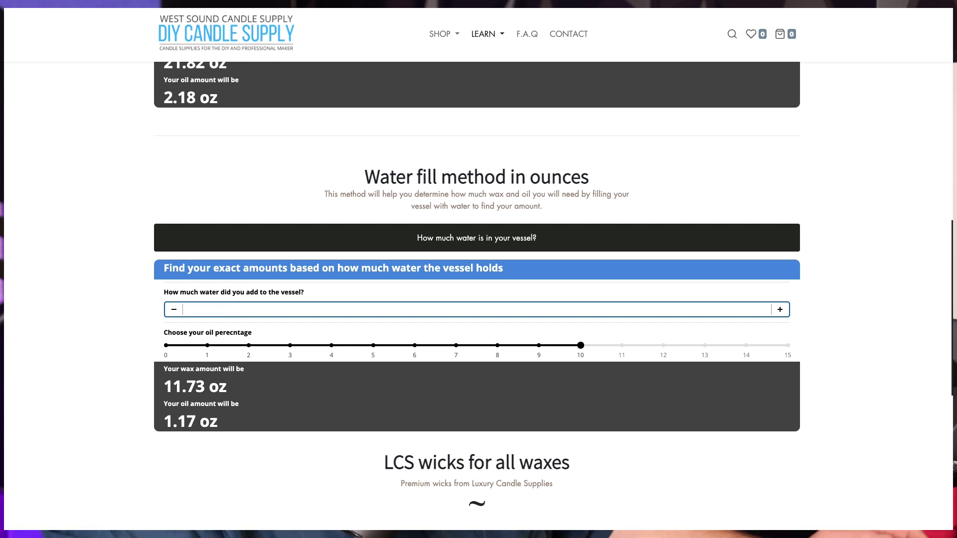
{"action": "type", "text": "32"}
{"action": "key", "text": "Tab"}
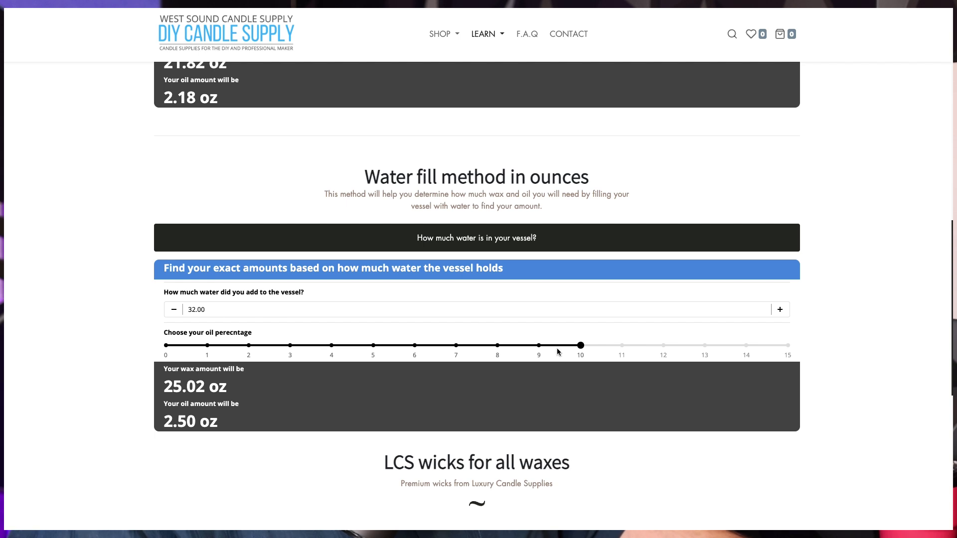
{"action": "left_click", "coordinate": [540, 347]}
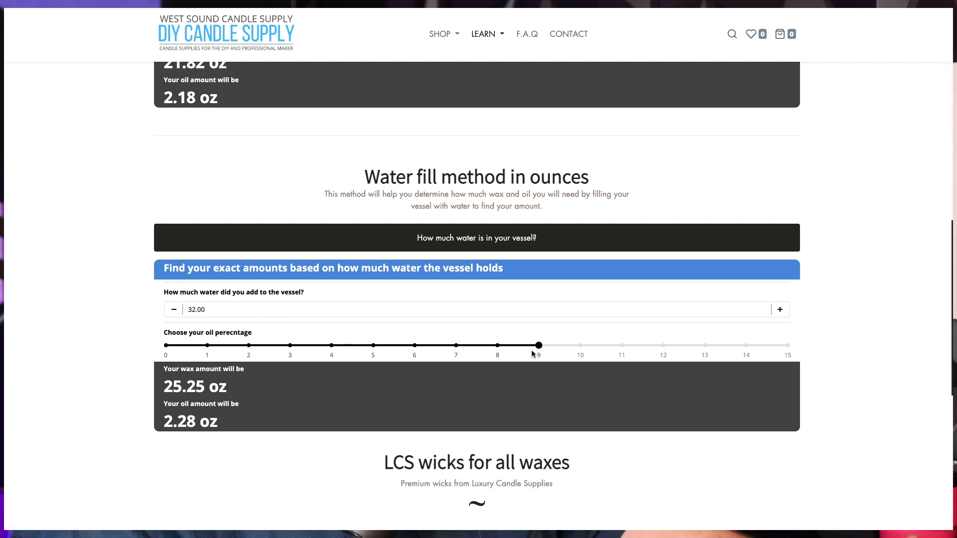
{"action": "left_click", "coordinate": [505, 348]}
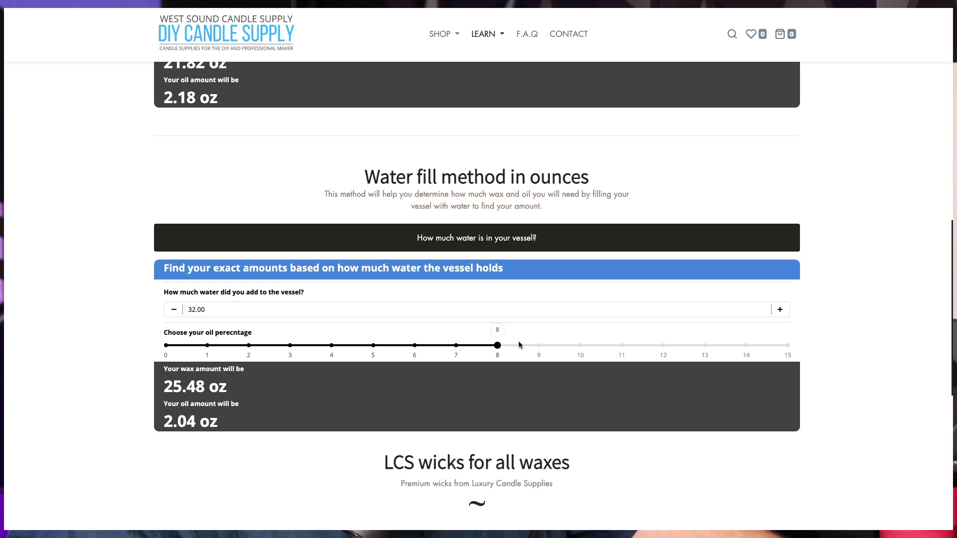
{"action": "scroll", "coordinate": [519, 344], "scroll_direction": "up", "scroll_amount": 12}
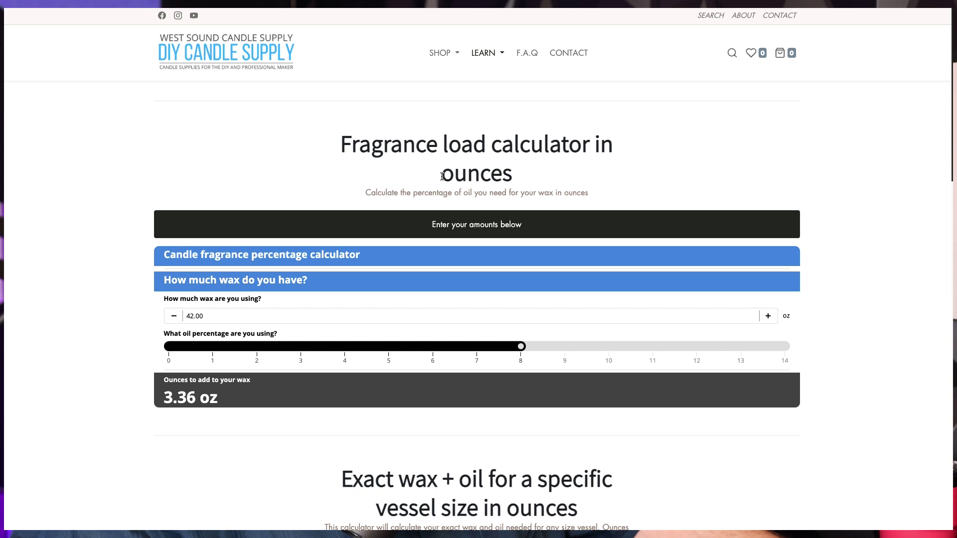
{"action": "left_click_drag", "start_coordinate": [442, 176], "coordinate": [500, 184]}
{"action": "left_click", "coordinate": [500, 184]}
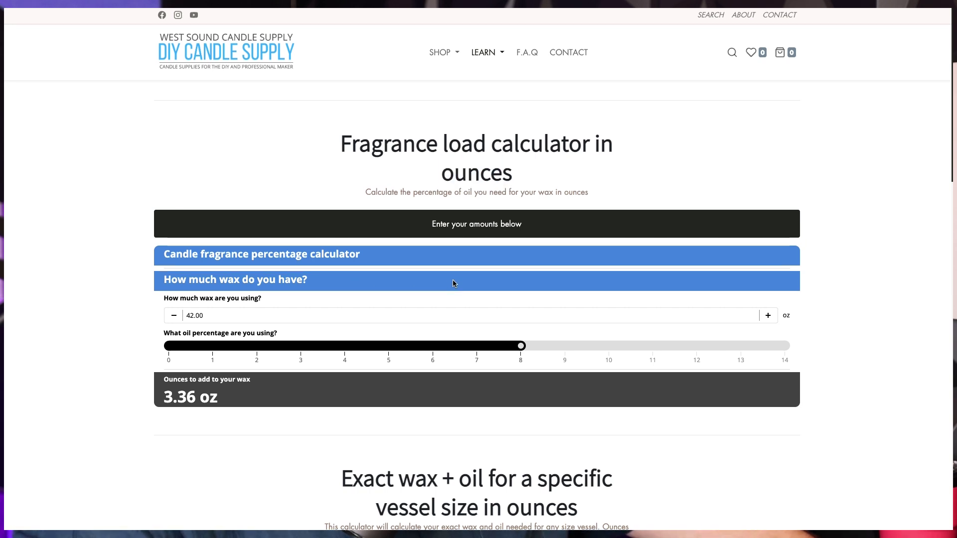
{"action": "scroll", "coordinate": [453, 283], "scroll_direction": "down", "scroll_amount": 6}
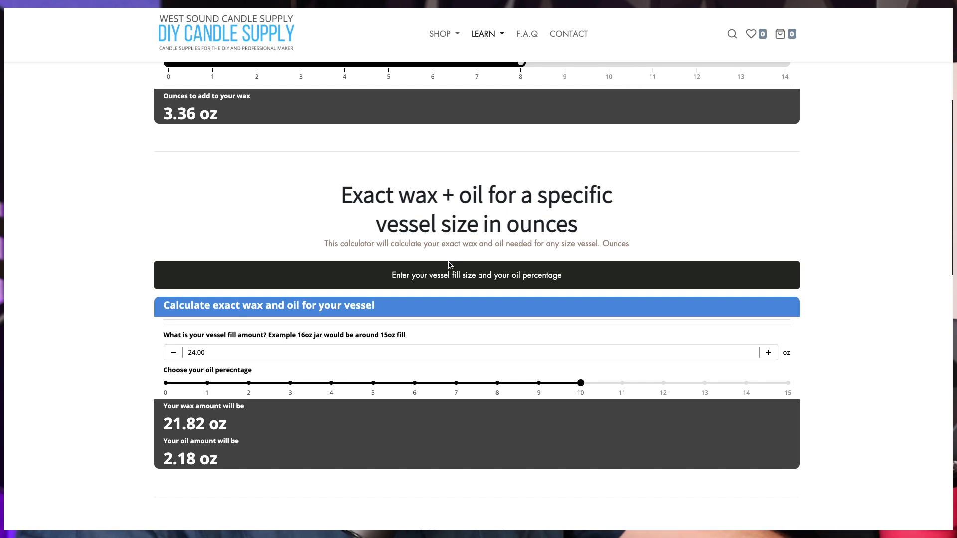
{"action": "scroll", "coordinate": [449, 265], "scroll_direction": "down", "scroll_amount": 7}
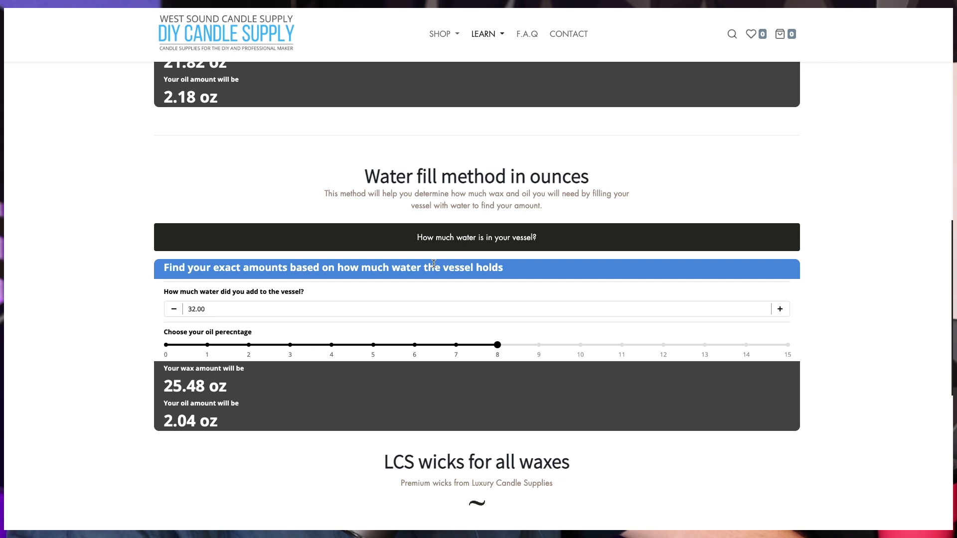